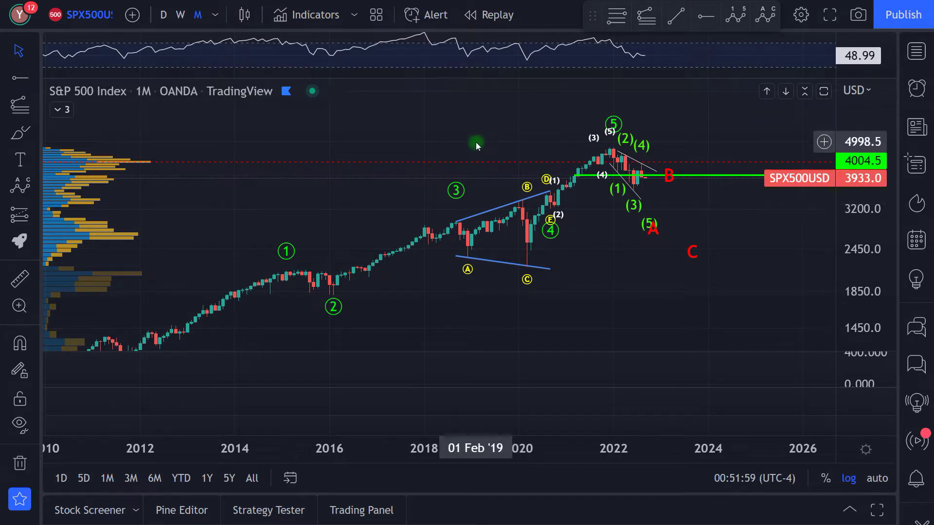
Examine the circled wave 1 to 5 count on the monthly S&P 500 chart from 2014 onward.
scroll(476, 142, "up", 1)
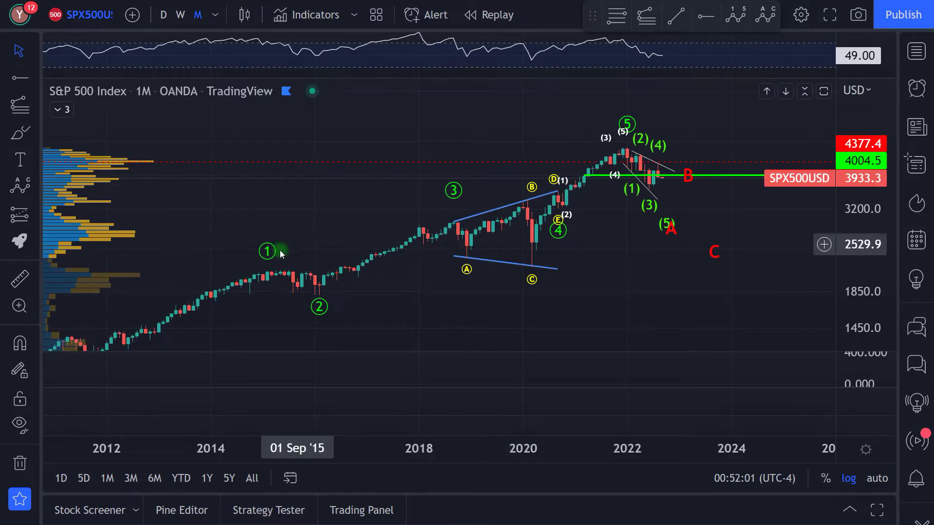
left_click_drag(864, 306, 870, 274)
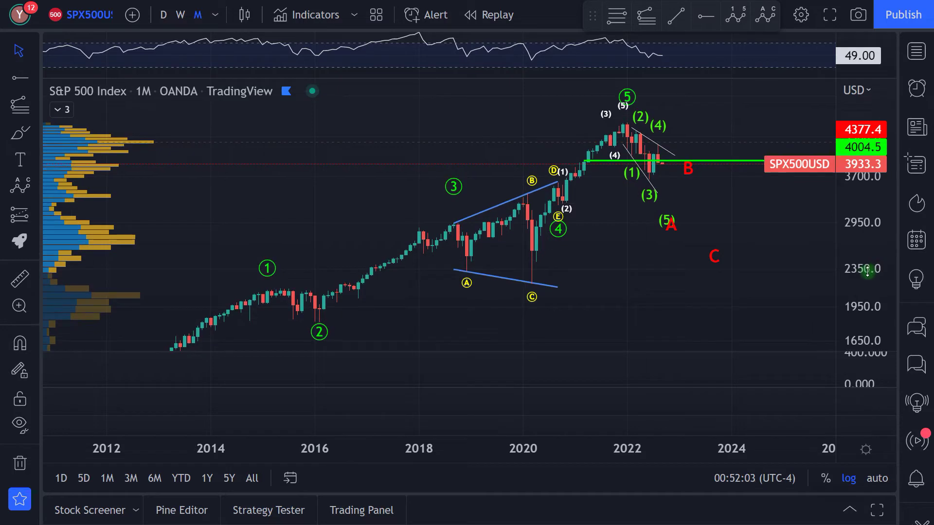
left_click_drag(319, 253, 323, 246)
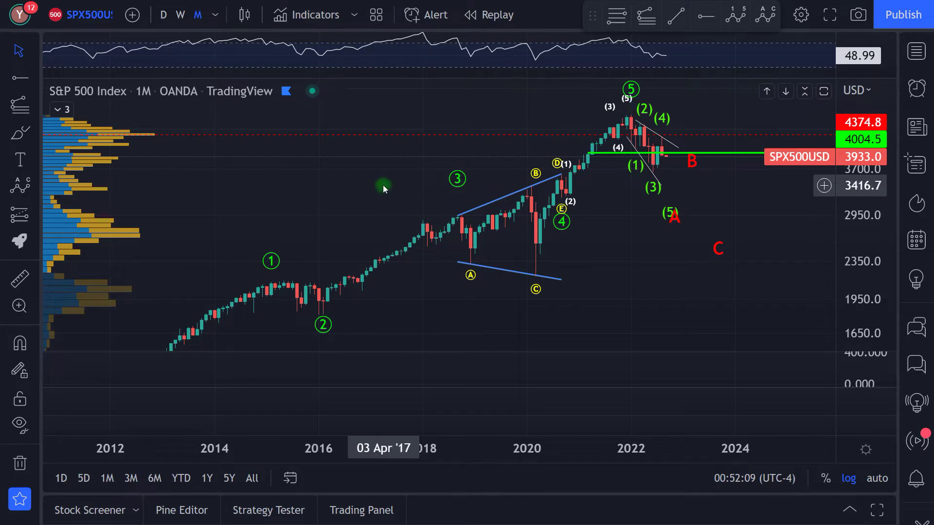
scroll(383, 185, "up", 2)
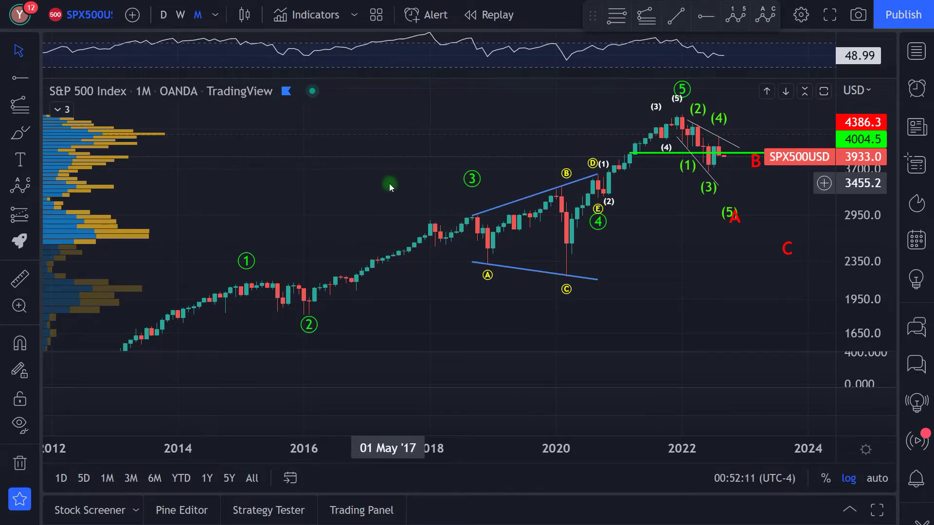
left_click_drag(389, 183, 355, 202)
scroll(516, 158, "up", 3)
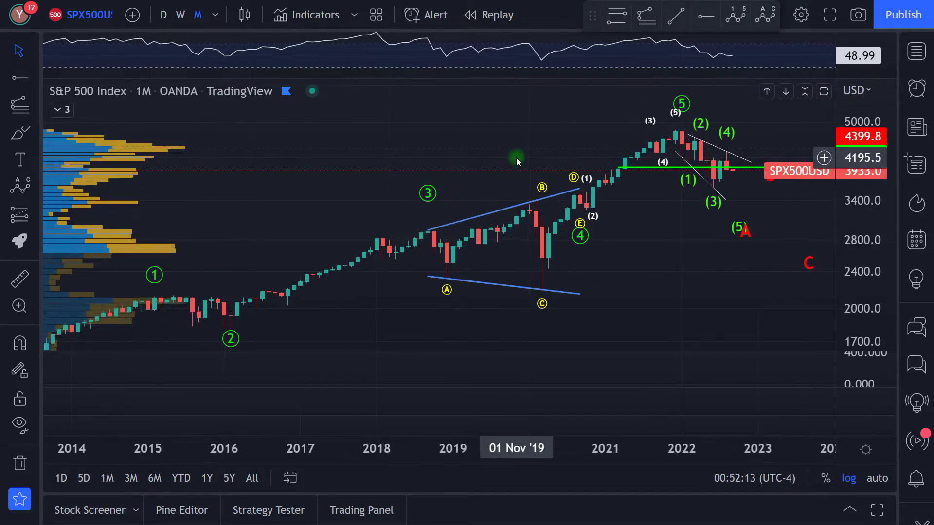
scroll(558, 209, "up", 1)
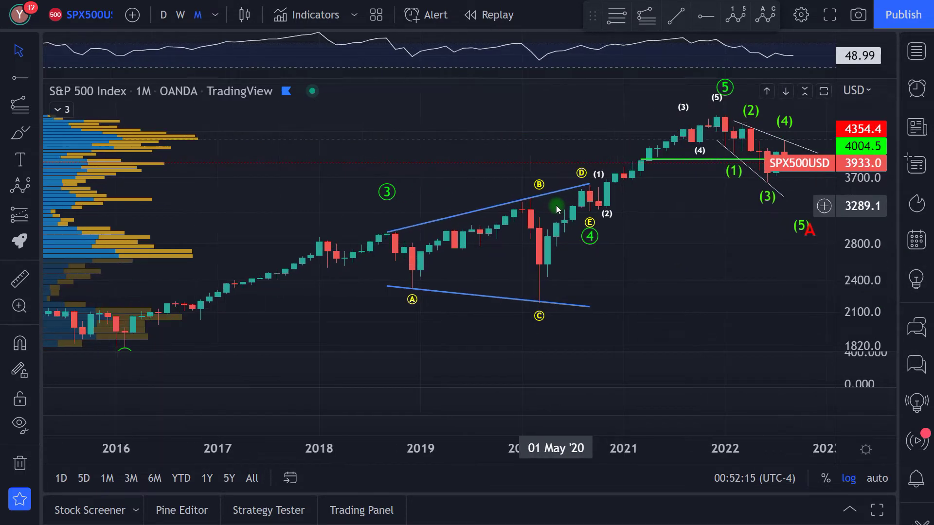
left_click_drag(659, 237, 642, 252)
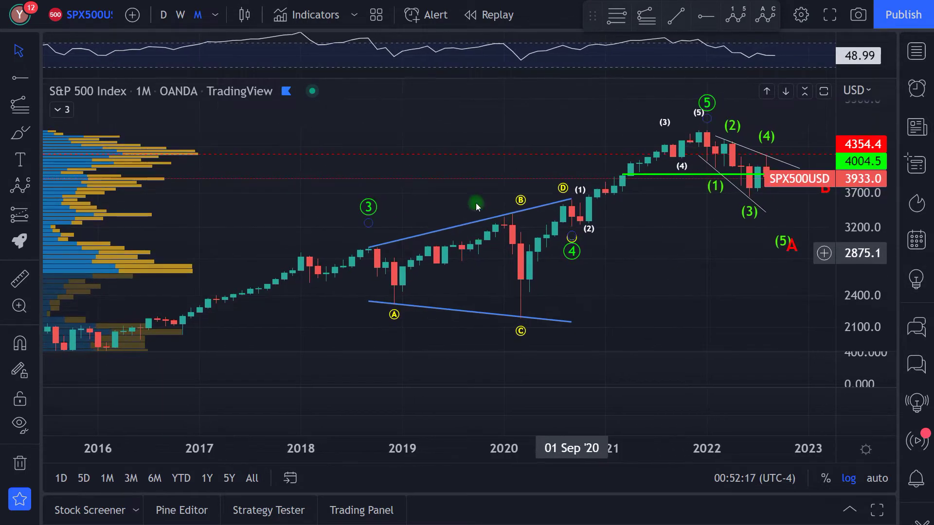
Examine the A–E triangle of wave 4 on the monthly chart, the rise to wave 5 and the decline after it.
scroll(558, 240, "up", 4)
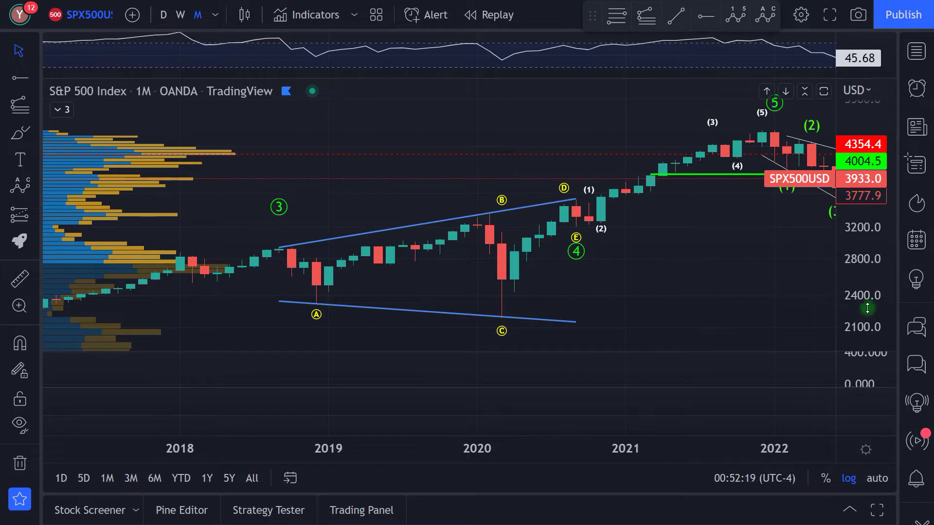
left_click_drag(876, 308, 875, 282)
left_click_drag(734, 308, 709, 254)
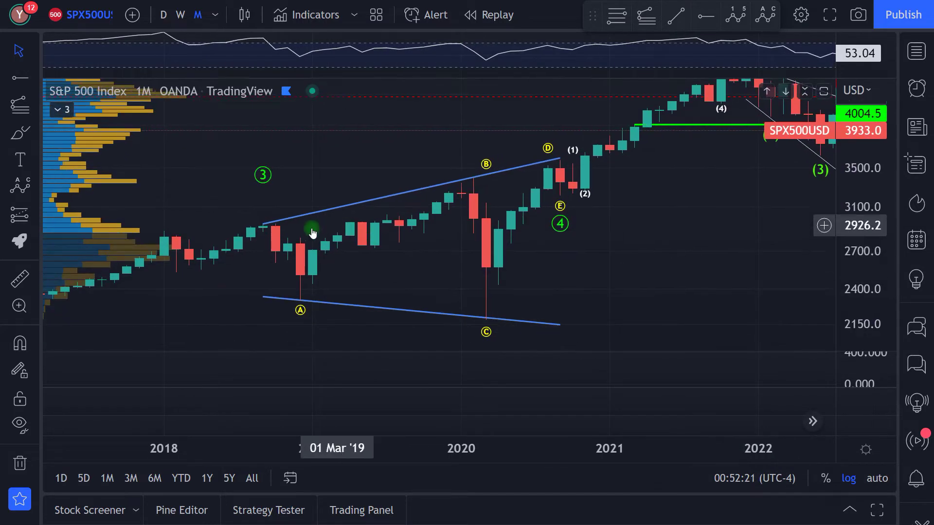
left_click(287, 229)
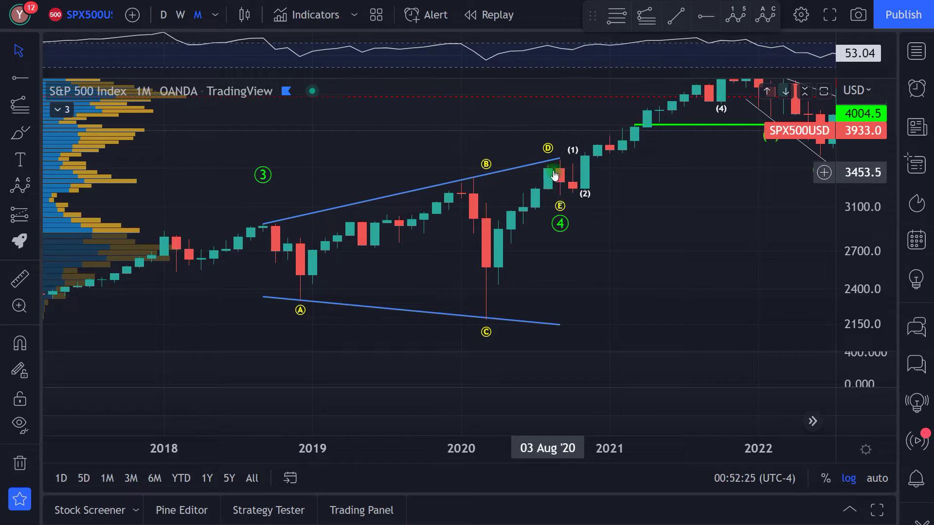
left_click(419, 191)
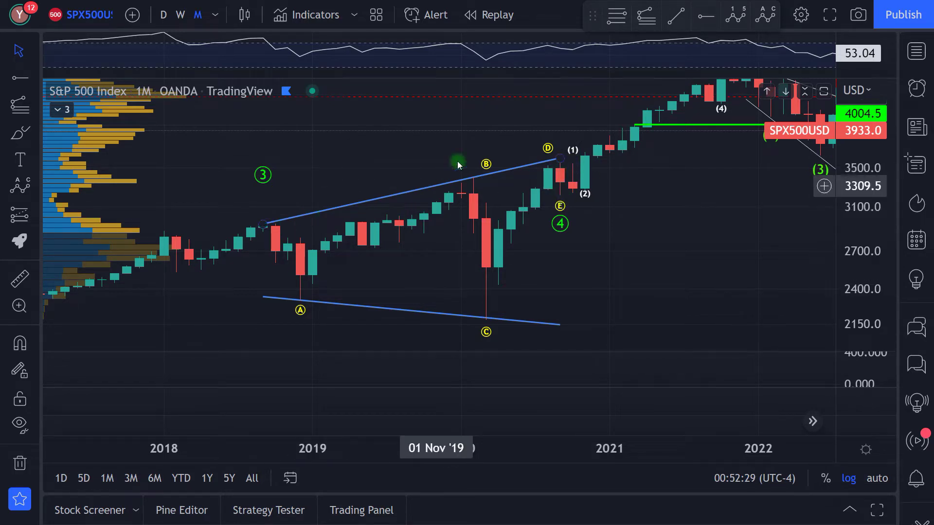
left_click(584, 212)
left_click_drag(569, 219, 495, 156)
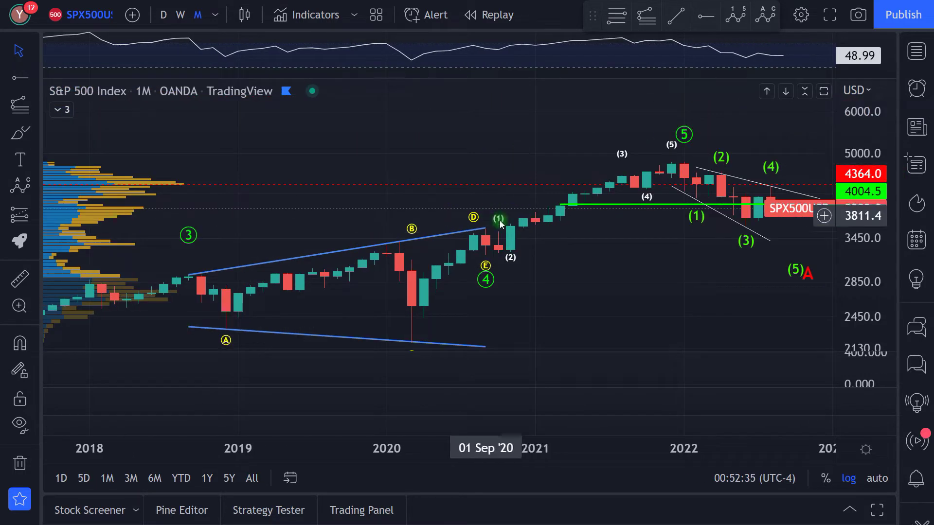
scroll(573, 119, "up", 2)
left_click_drag(877, 317, 880, 298)
left_click_drag(617, 108, 494, 117)
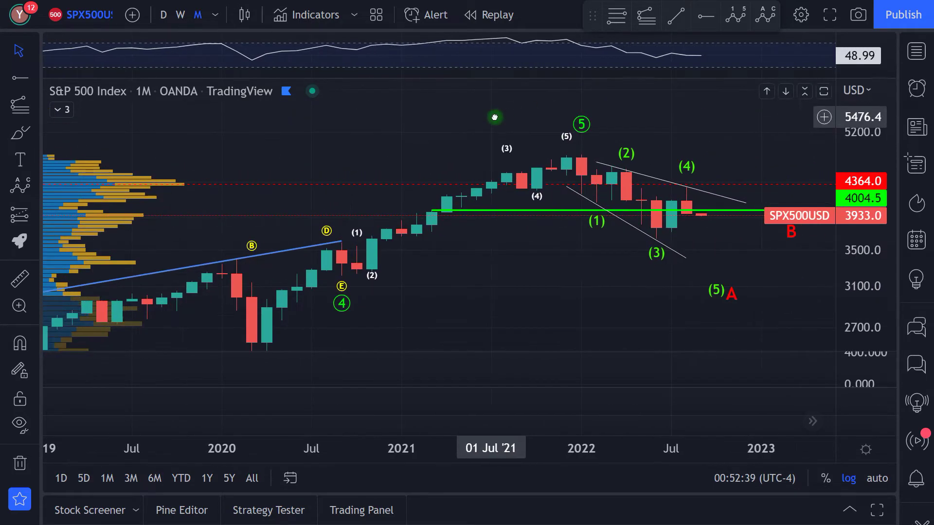
left_click_drag(688, 123, 559, 144)
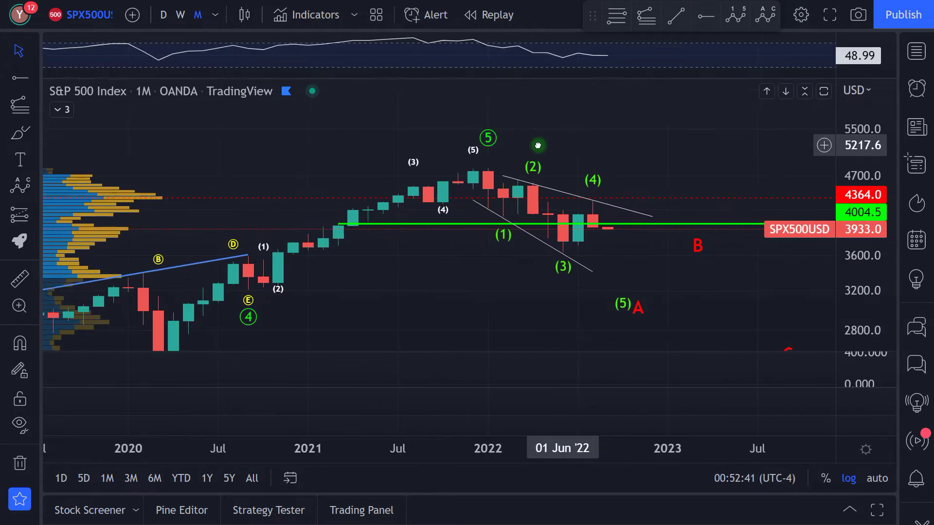
View the decline from wave 5 on the weekly timeframe.
left_click(180, 15)
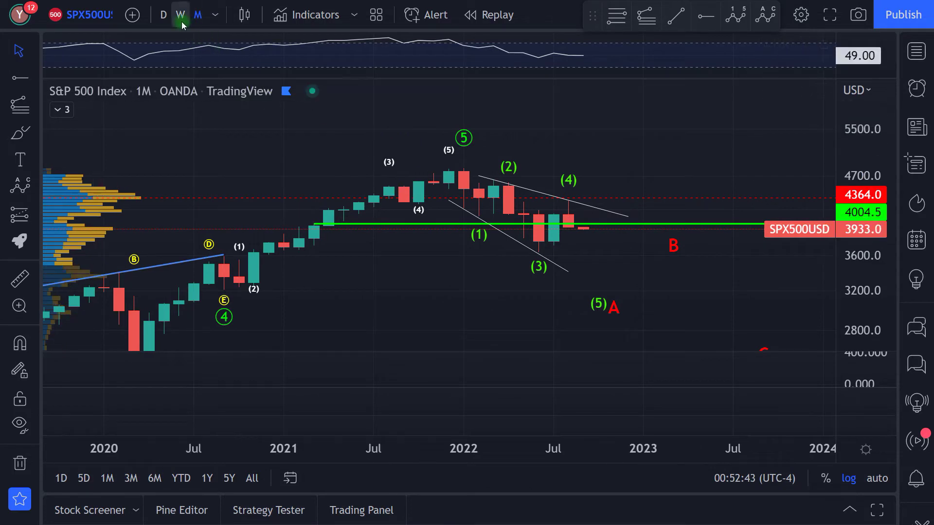
scroll(352, 163, "down", 4)
left_click_drag(351, 131, 402, 147)
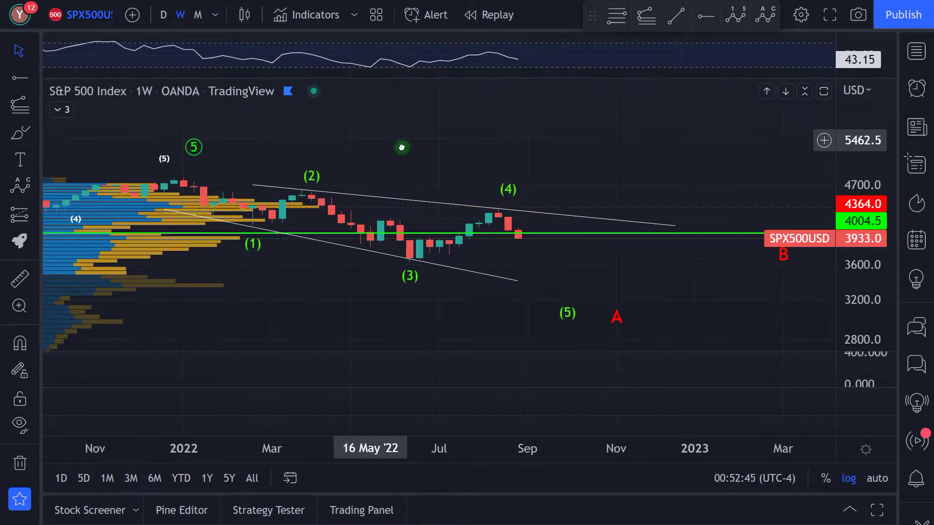
Switch the chart to the daily timeframe and frame the decline from wave 5 to the latest candles.
left_click(164, 15)
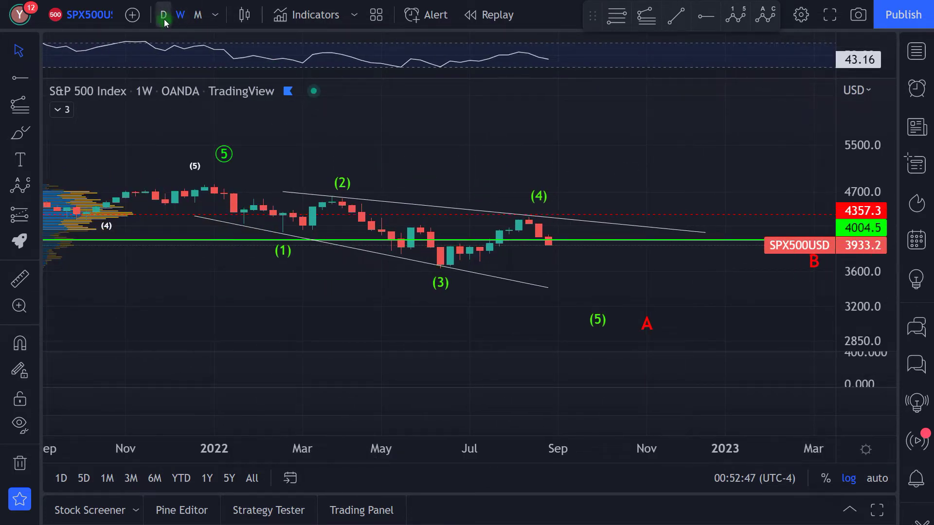
scroll(295, 166, "down", 5)
left_click_drag(284, 158, 561, 155)
scroll(461, 141, "down", 4)
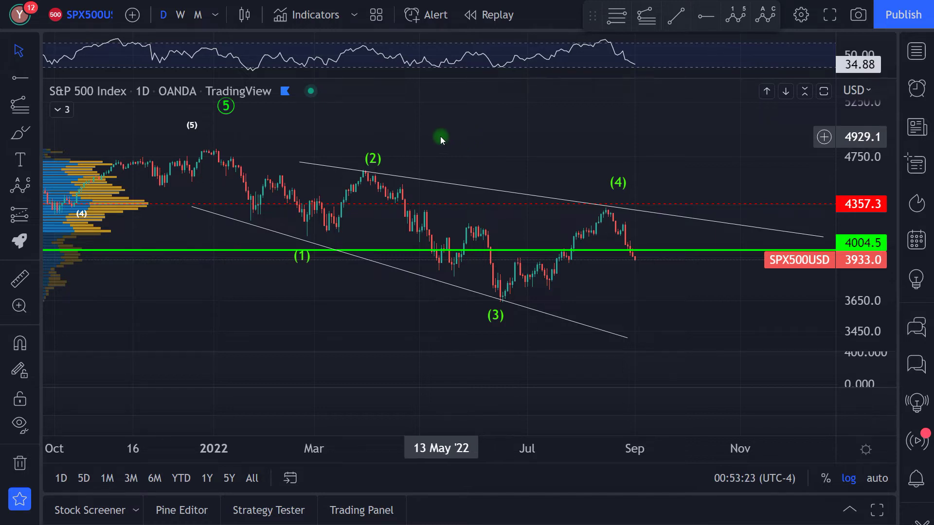
Examine the daily wedge formed by waves (1) to (4) together with the projected wave (5) and A labels.
scroll(448, 141, "up", 1)
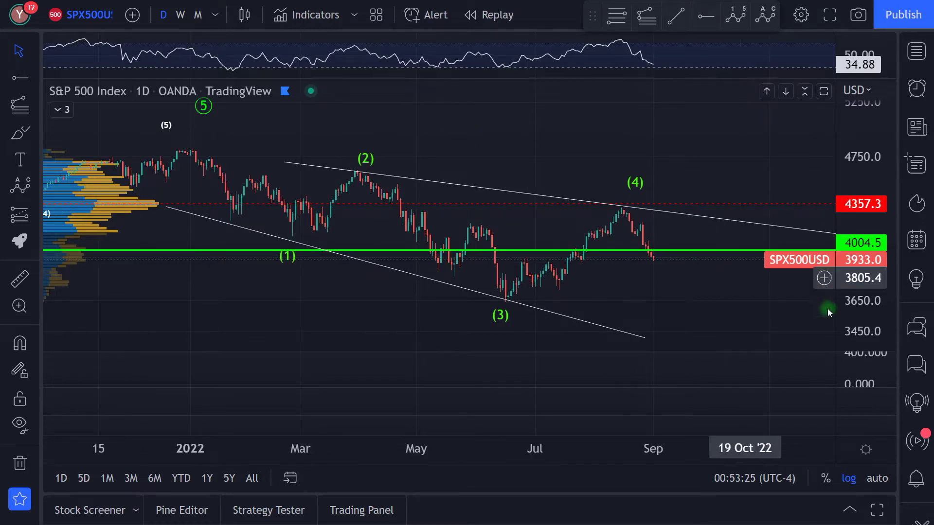
left_click_drag(829, 317, 595, 170)
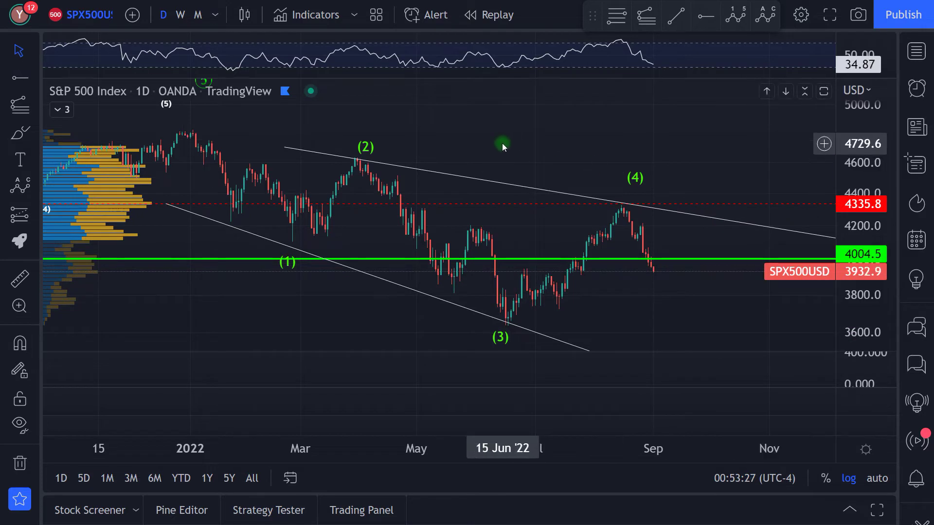
scroll(509, 138, "down", 1)
left_click_drag(849, 155, 667, 181)
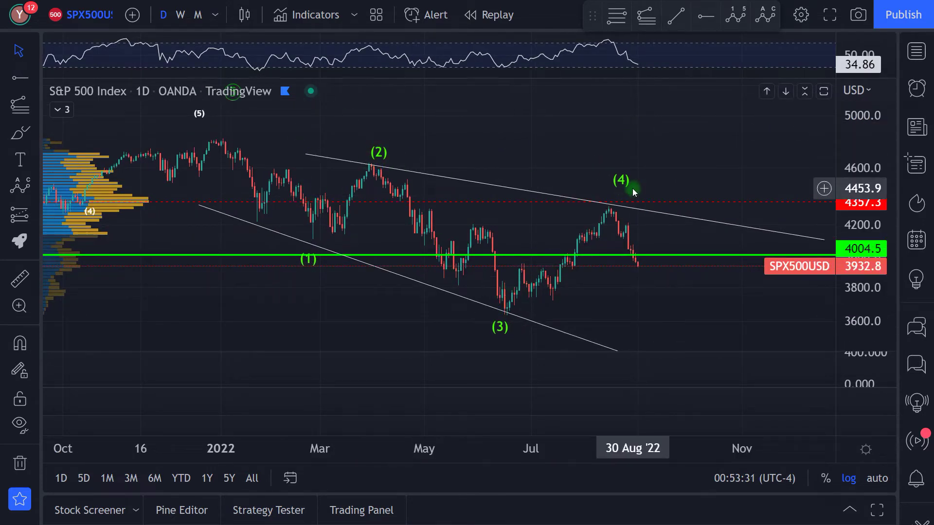
left_click_drag(864, 195, 867, 231)
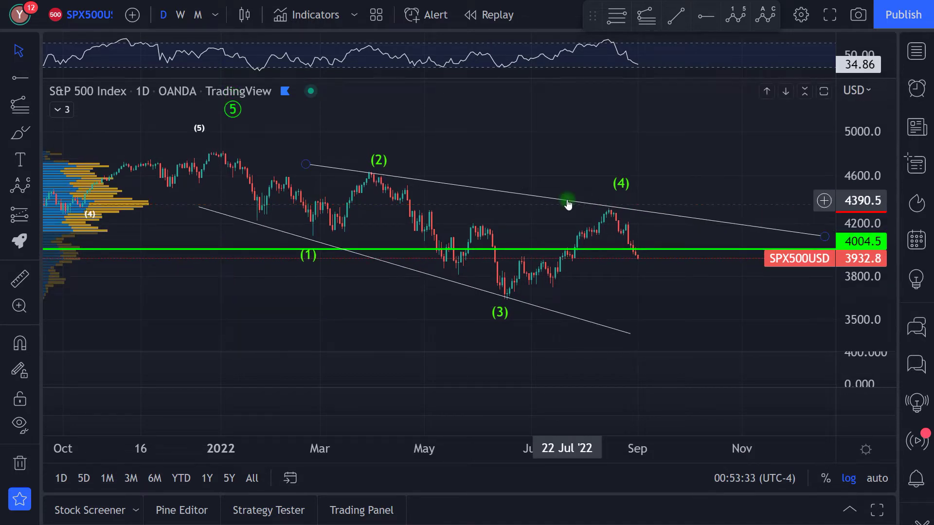
scroll(567, 202, "down", 1)
left_click_drag(684, 171, 611, 138)
left_click_drag(632, 176, 611, 319)
left_click(640, 324)
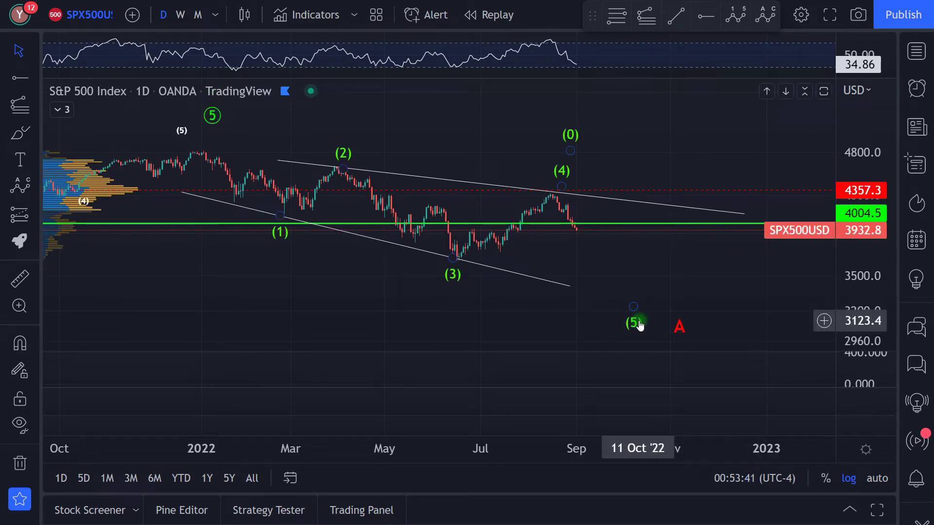
left_click(641, 317)
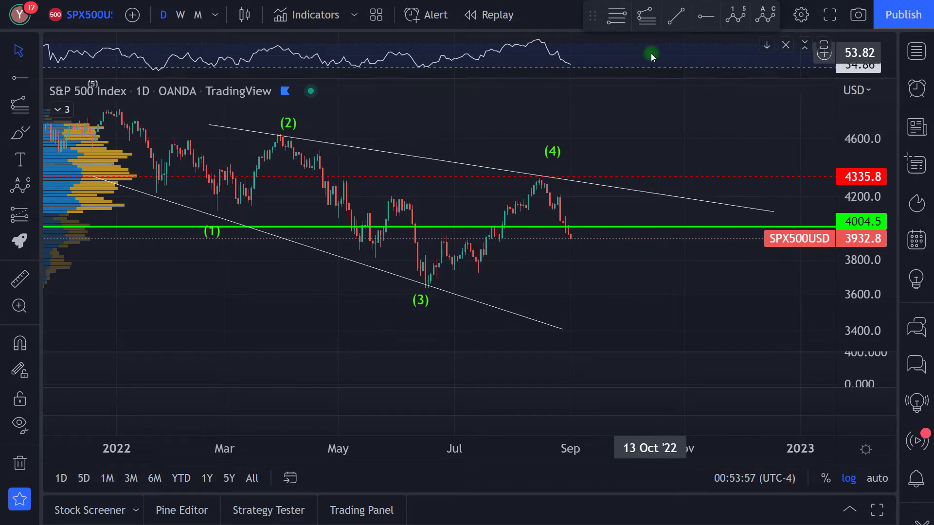
left_click_drag(525, 105, 540, 113)
left_click_drag(844, 189, 852, 221)
left_click_drag(717, 180, 693, 151)
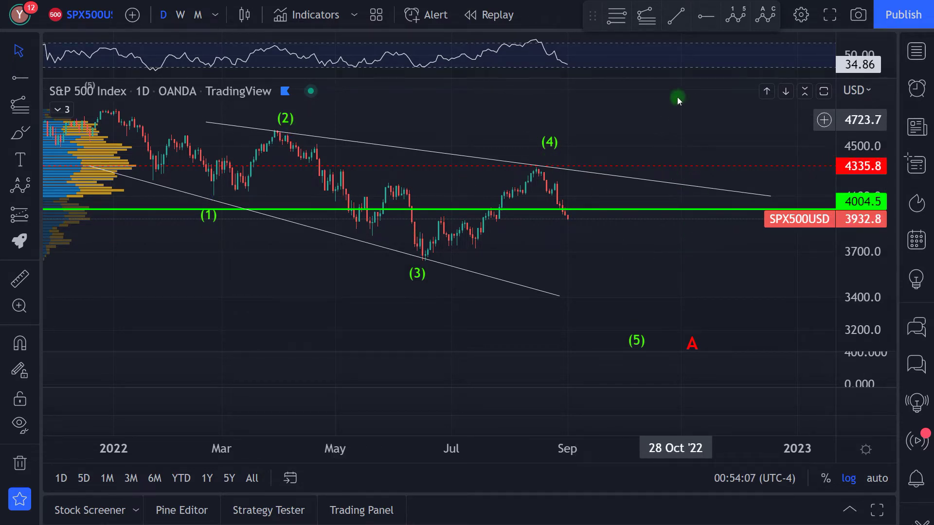
Draw a trend-based Fib extension from the wave (2) high to the wave (3) low, with its third point at about 4341, the wave (4) high.
left_click(646, 20)
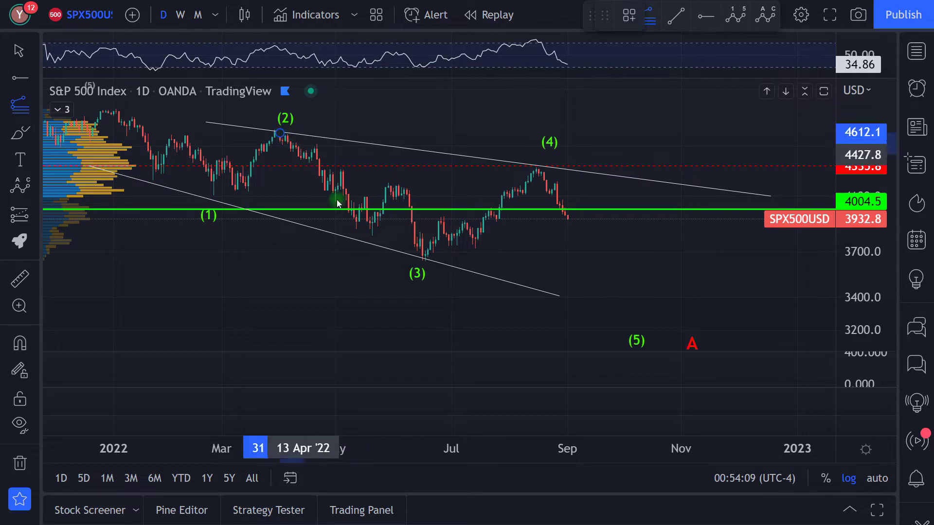
left_click(422, 256)
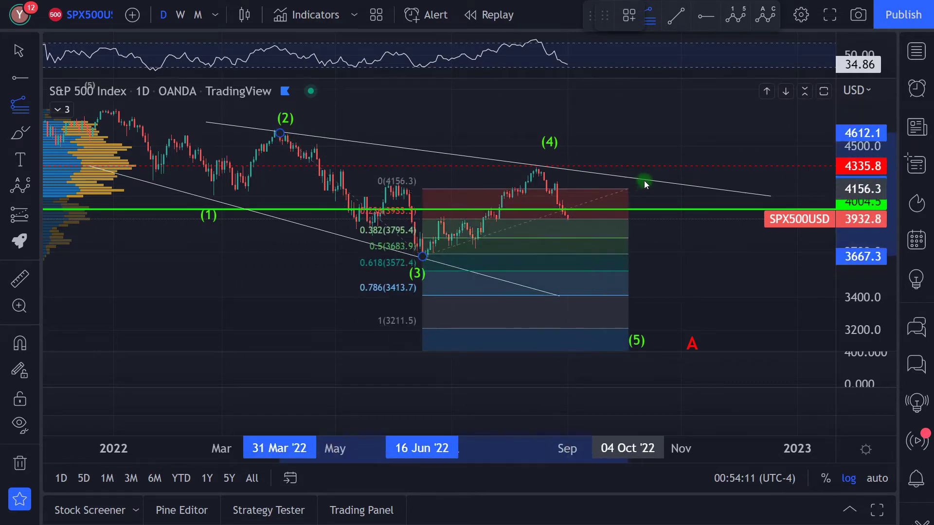
left_click(690, 166)
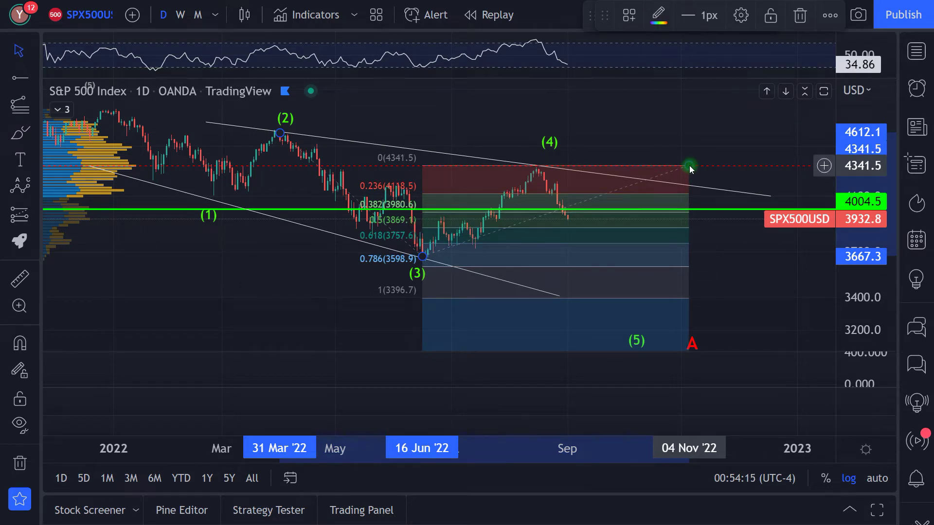
left_click(285, 125)
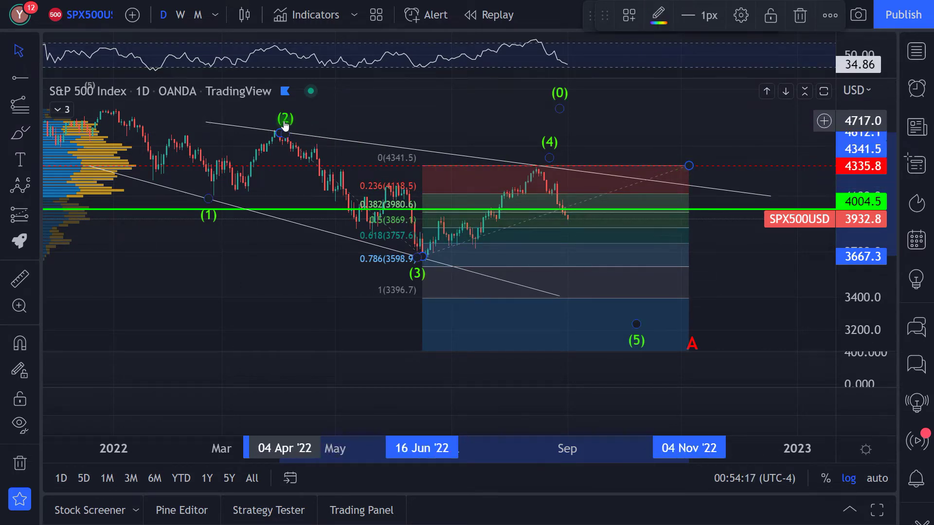
left_click(422, 260)
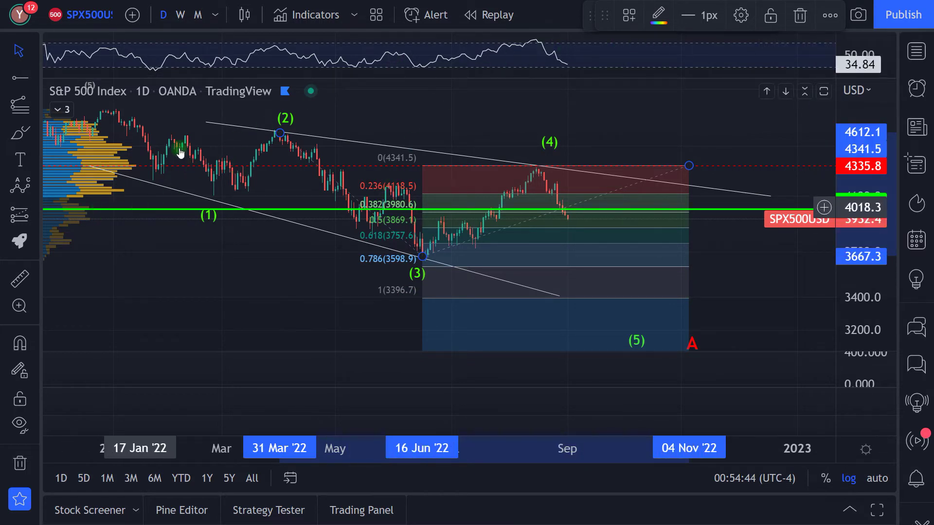
Place a horizontal ray at about 3384.8, beside the Fib extension's 1 level.
left_click_drag(592, 19, 408, 40)
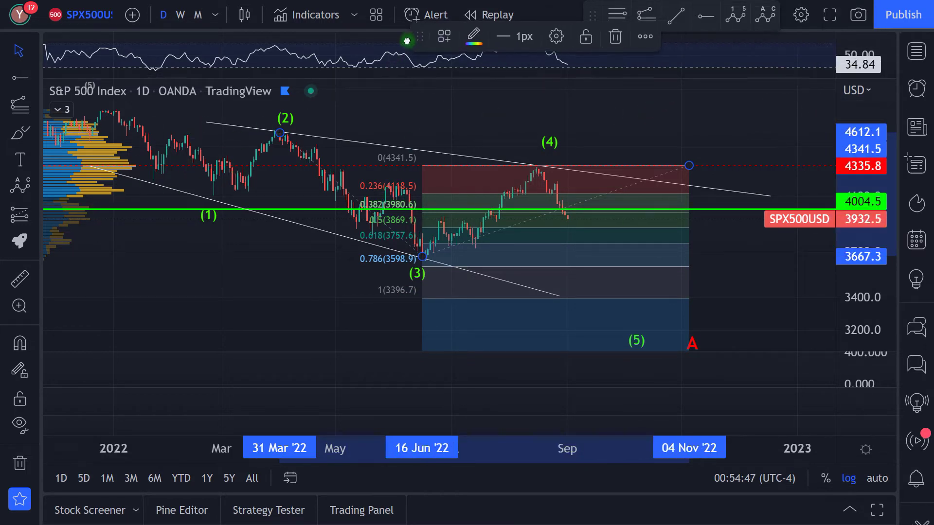
left_click(702, 22)
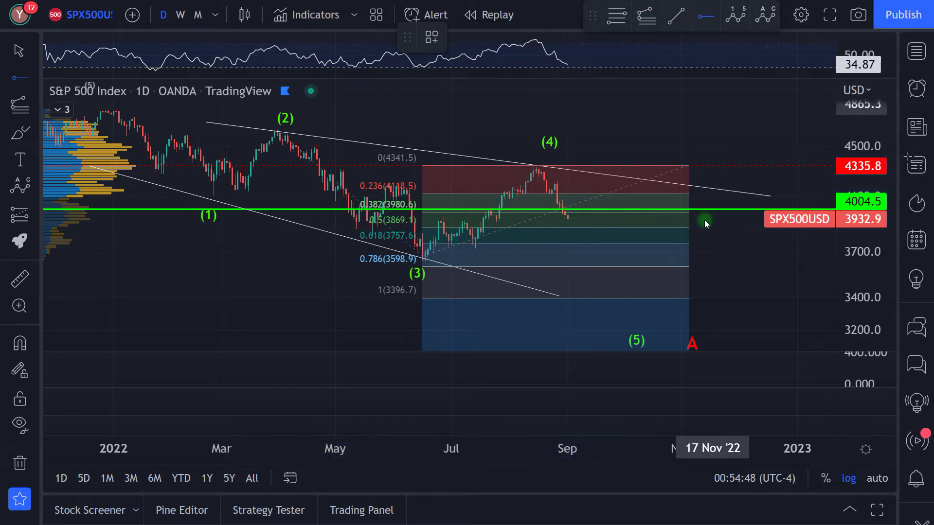
left_click(678, 300)
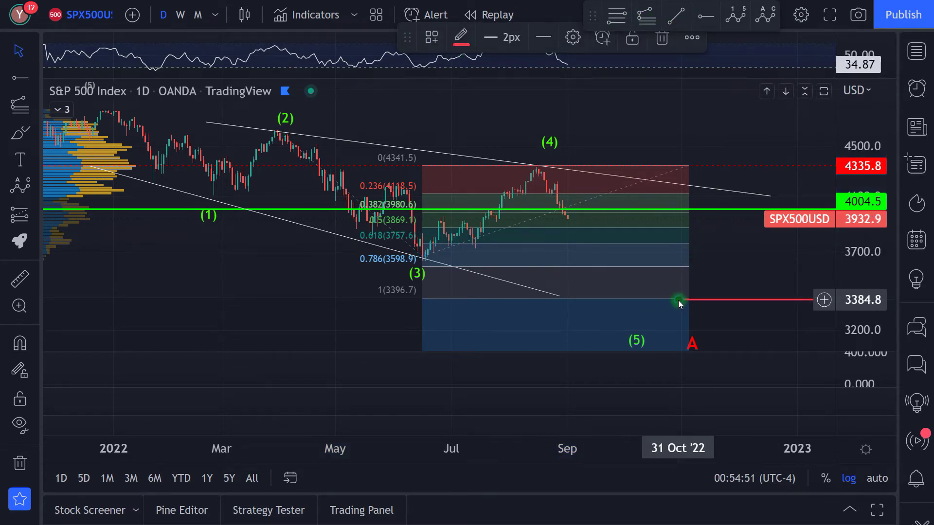
Delete the Fib extension, keeping the horizontal ray, and compress the price scale to show the wave (5) and A labels.
left_click(657, 168)
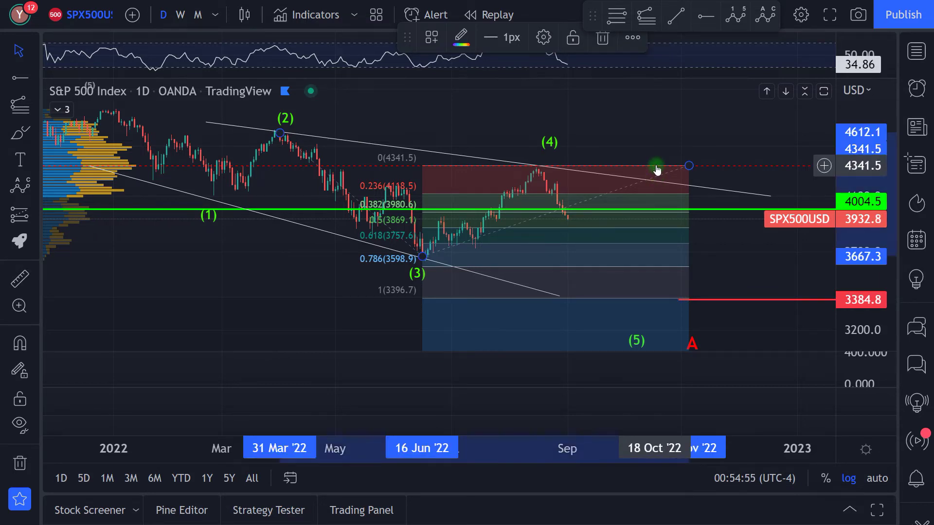
key("Delete")
left_click_drag(850, 171, 852, 204)
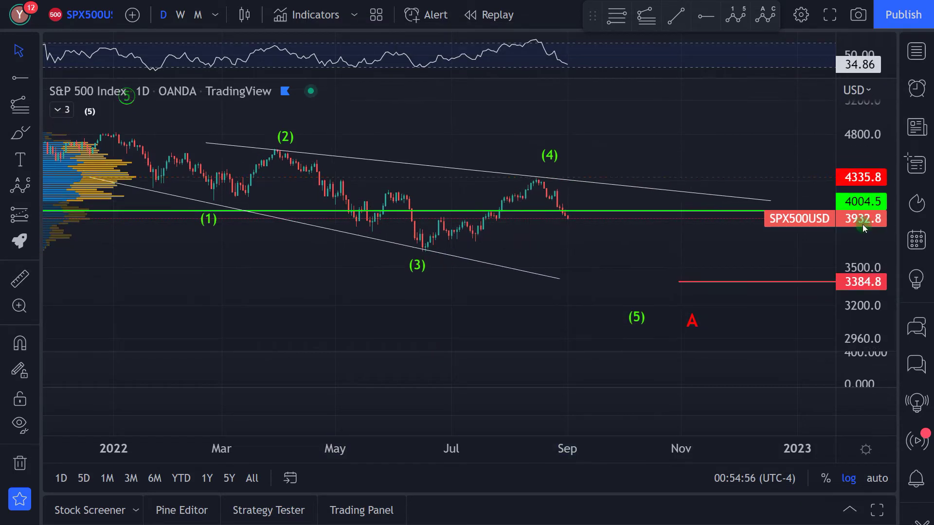
Move the projected C label to about 2575 on 21 Jun '23.
scroll(664, 242, "down", 4)
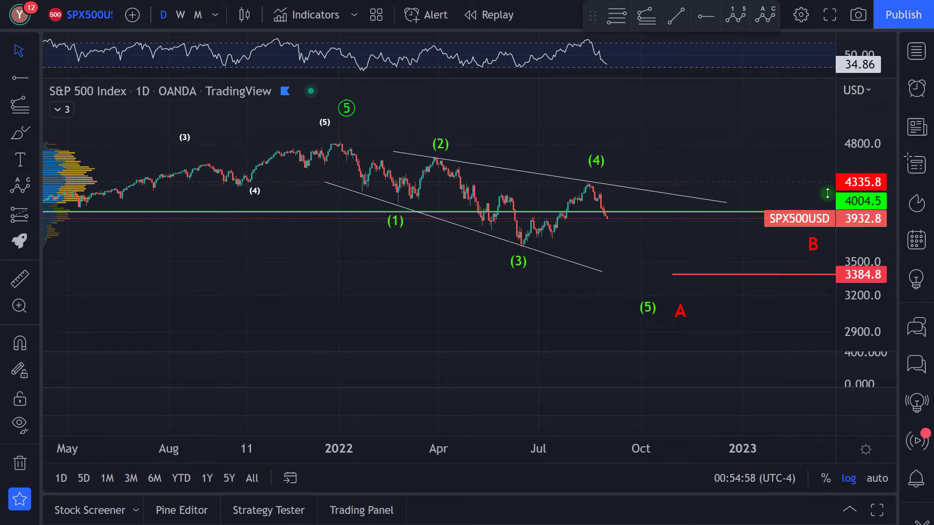
left_click_drag(661, 134, 573, 151)
scroll(609, 146, "down", 2)
scroll(573, 154, "up", 1)
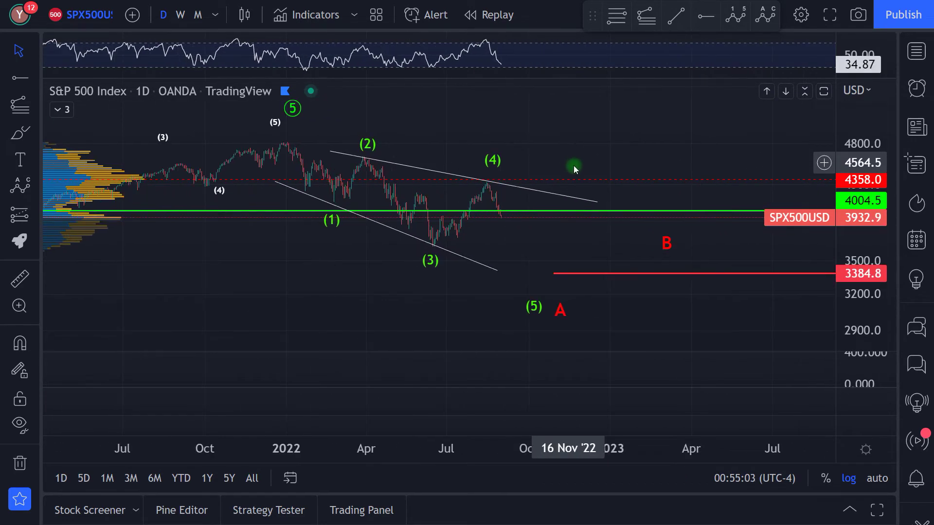
left_click_drag(859, 208, 858, 268)
left_click_drag(675, 156, 600, 142)
mouse_move(739, 308)
left_mouse_down()
mouse_move(755, 317)
mouse_move(693, 317)
left_mouse_up()
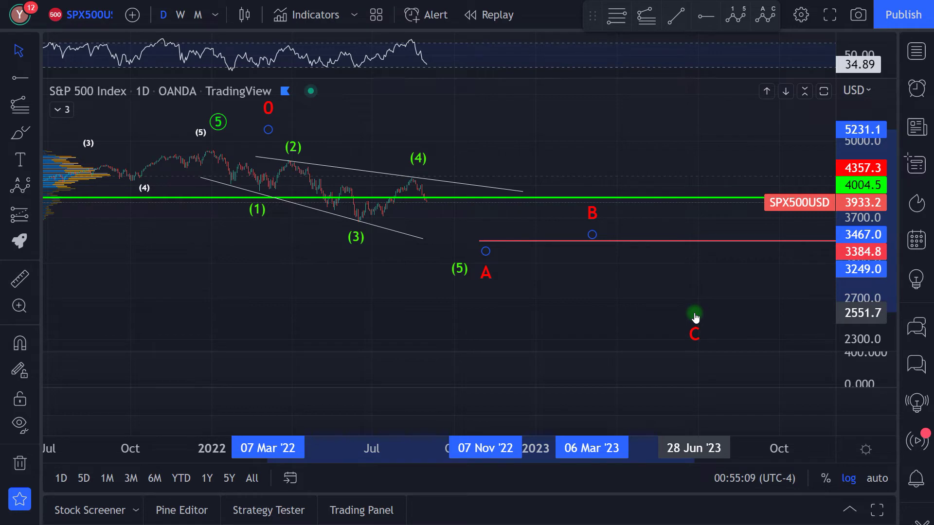
left_click_drag(690, 313, 690, 312)
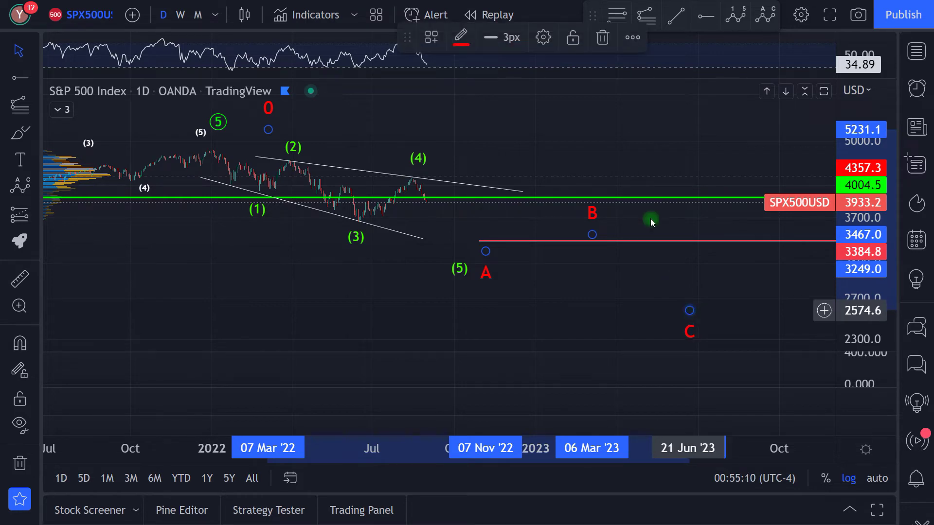
Reposition the projected labels beside the horizontal ray: (5) at about 3531 on 21 Oct '22 and A at about 3481 on 10 Nov '22.
left_click_drag(854, 280, 855, 263)
mouse_move(536, 194)
left_mouse_down()
mouse_move(440, 150)
mouse_move(630, 163)
left_mouse_up()
left_click_drag(872, 257, 871, 215)
scroll(551, 145, "up", 1)
scroll(552, 144, "up", 1)
left_click_drag(558, 148, 609, 157)
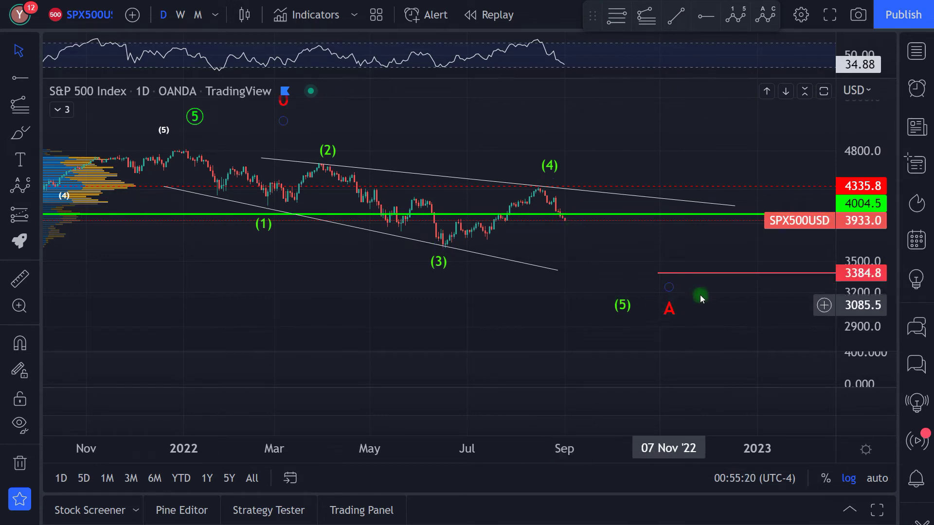
left_click_drag(620, 297, 644, 259)
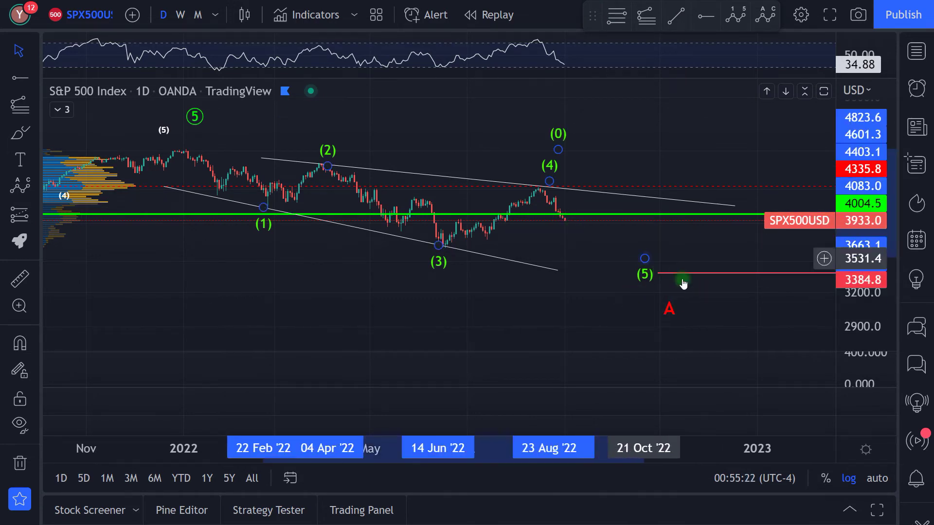
left_click_drag(693, 345, 676, 288)
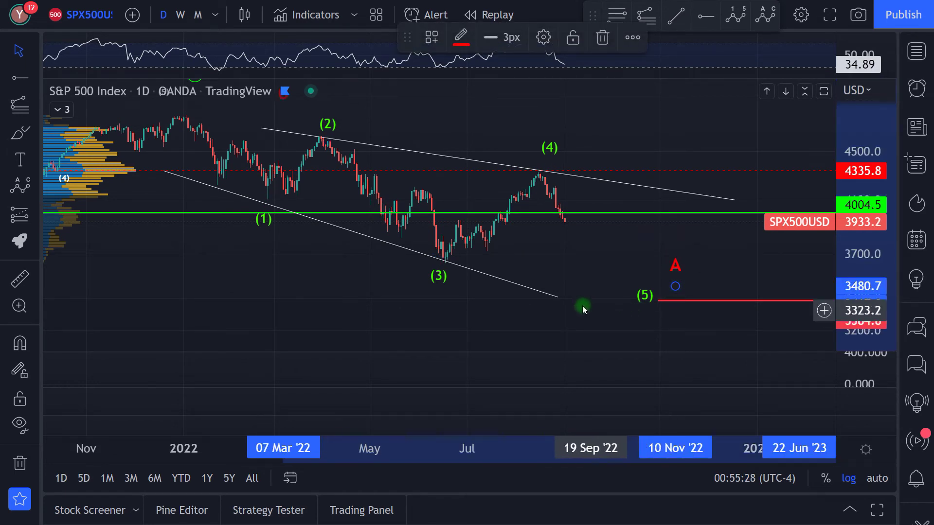
Extend the wedge's lower trend line to about 3214 on 02 Nov '22, and switch the chart to the weekly timeframe.
left_click_drag(559, 298, 663, 328)
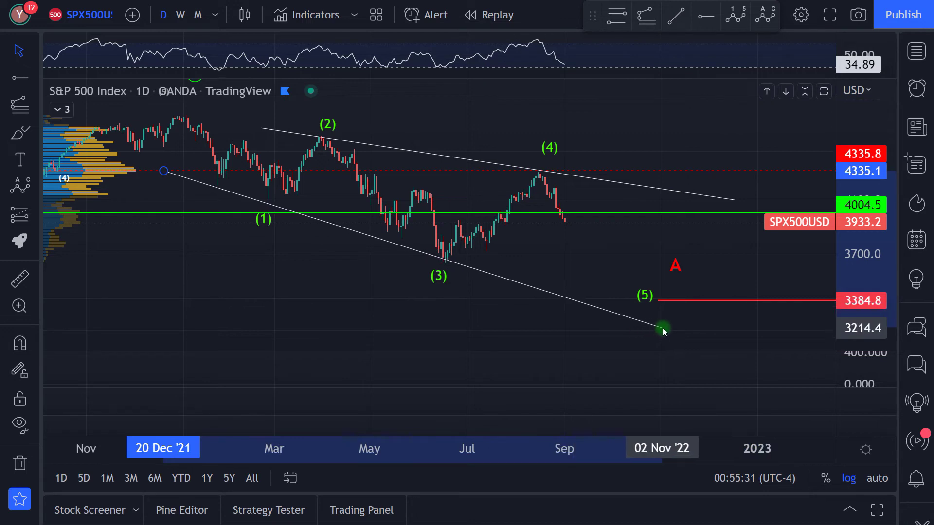
left_click_drag(869, 146, 869, 202)
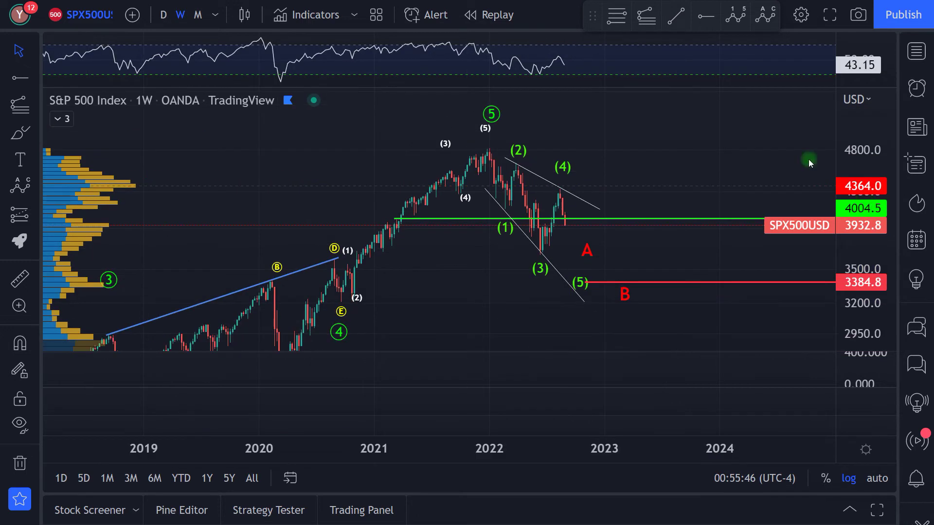
Examine the weekly wedge with its projected wave (5), the horizontal target ray and the A-B-C labels.
scroll(674, 142, "up", 2)
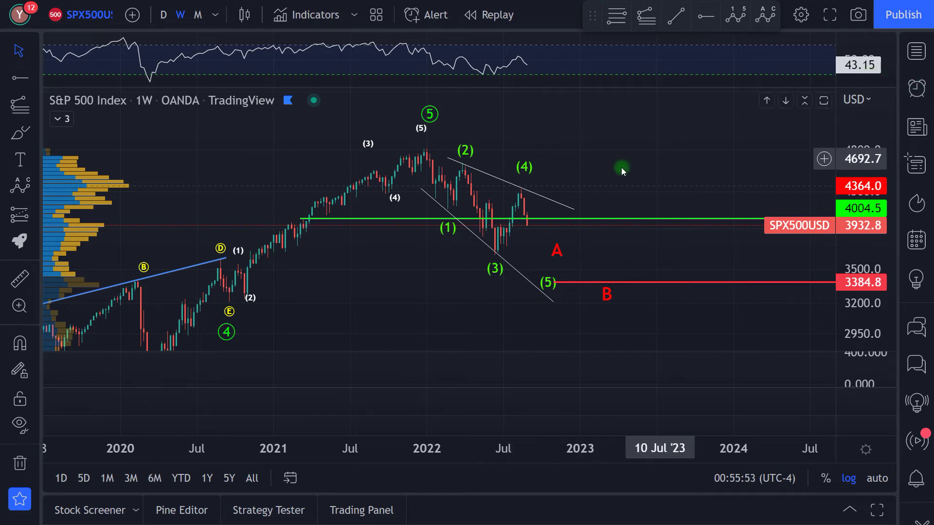
scroll(598, 173, "up", 1)
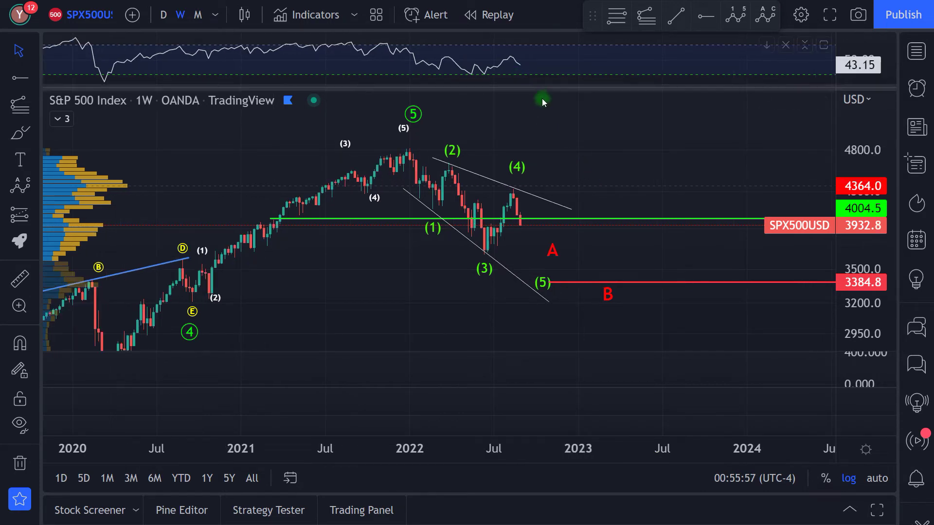
left_click_drag(538, 88, 538, 92)
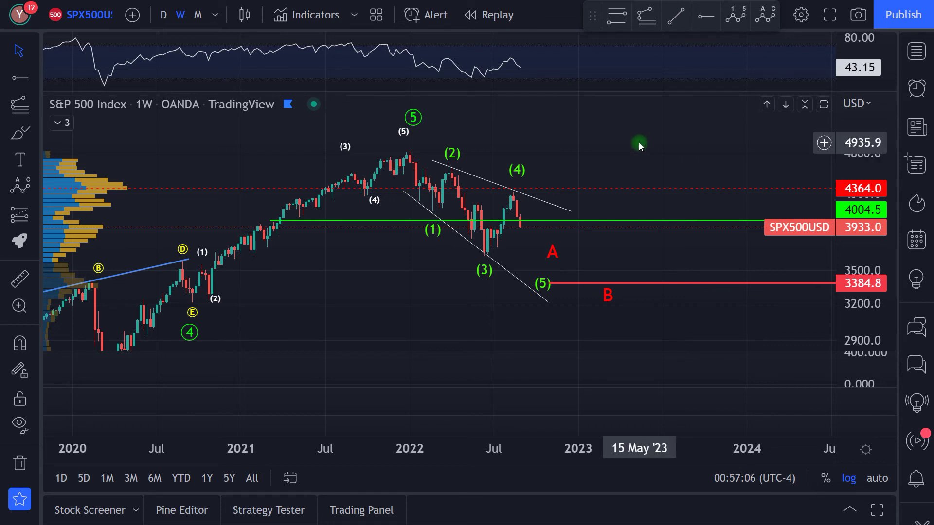
left_click_drag(855, 174, 858, 197)
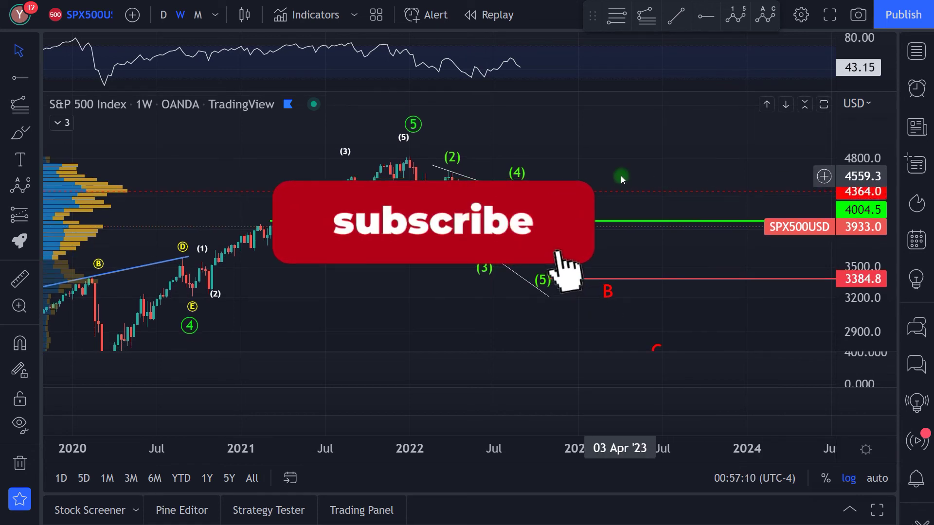